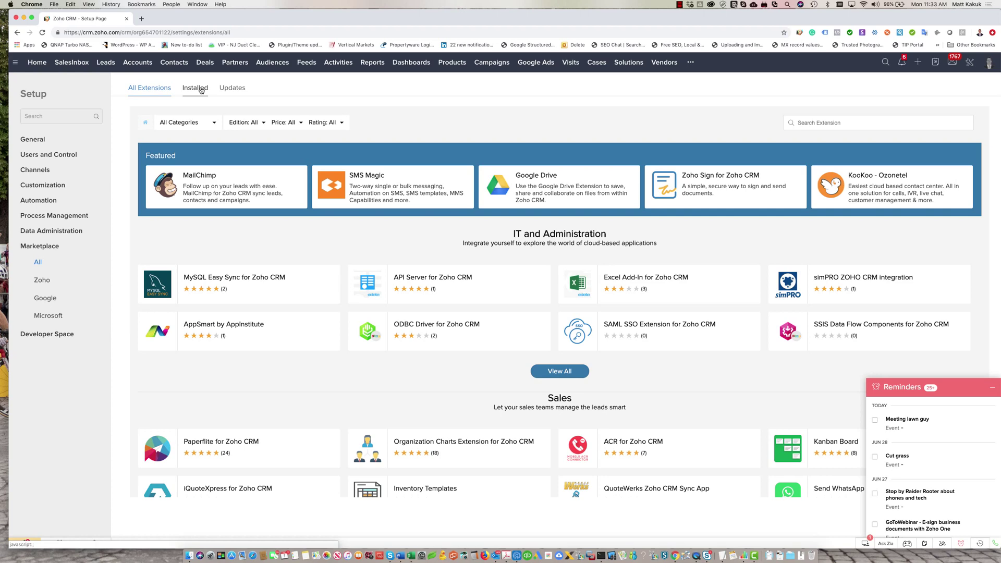
Find RingCentral SMS among the installed Marketplace extensions, then go to the Leads list
left_click(201, 90)
scroll(210, 405, "down", 3)
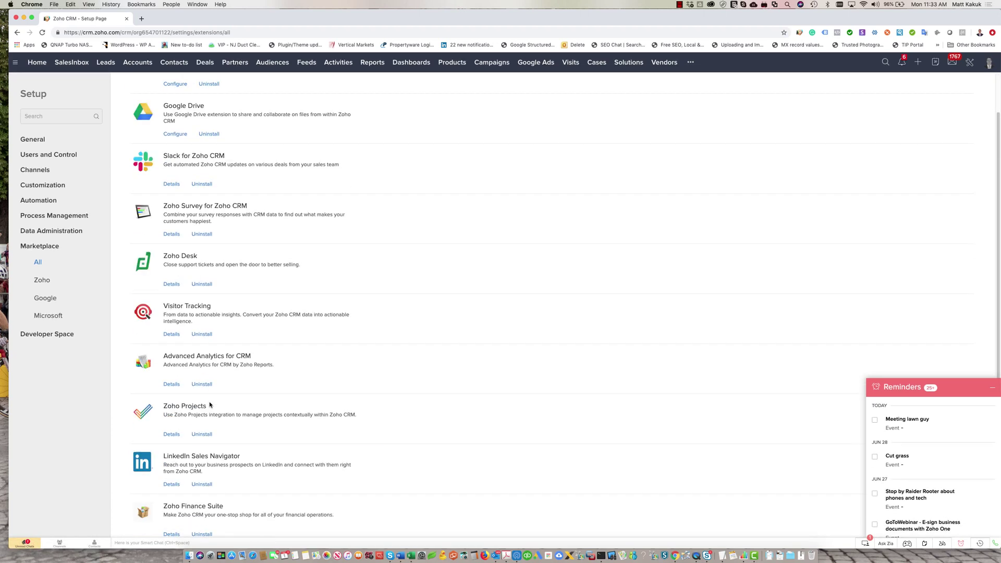
scroll(210, 405, "down", 5)
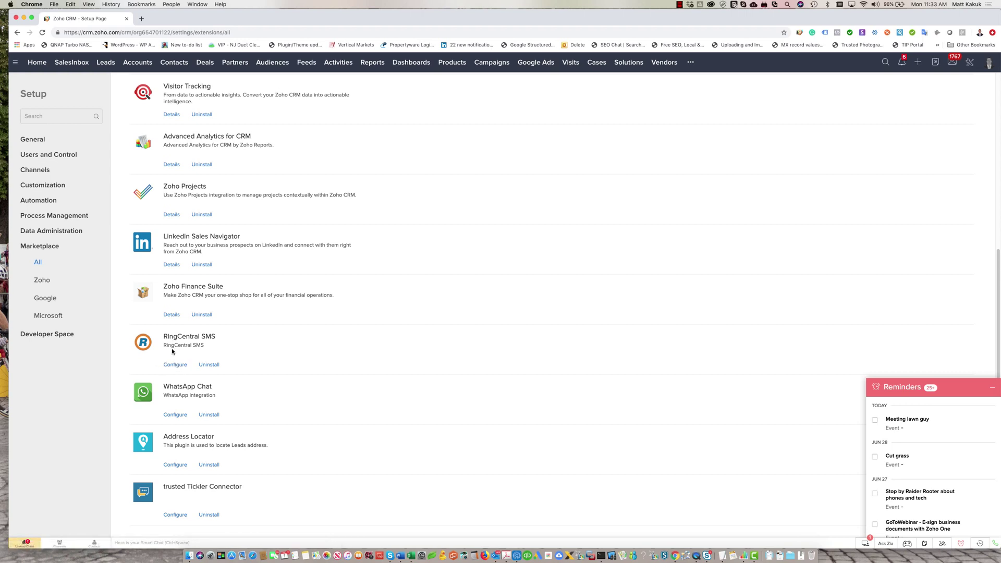
scroll(172, 351, "up", 6)
left_click(100, 63)
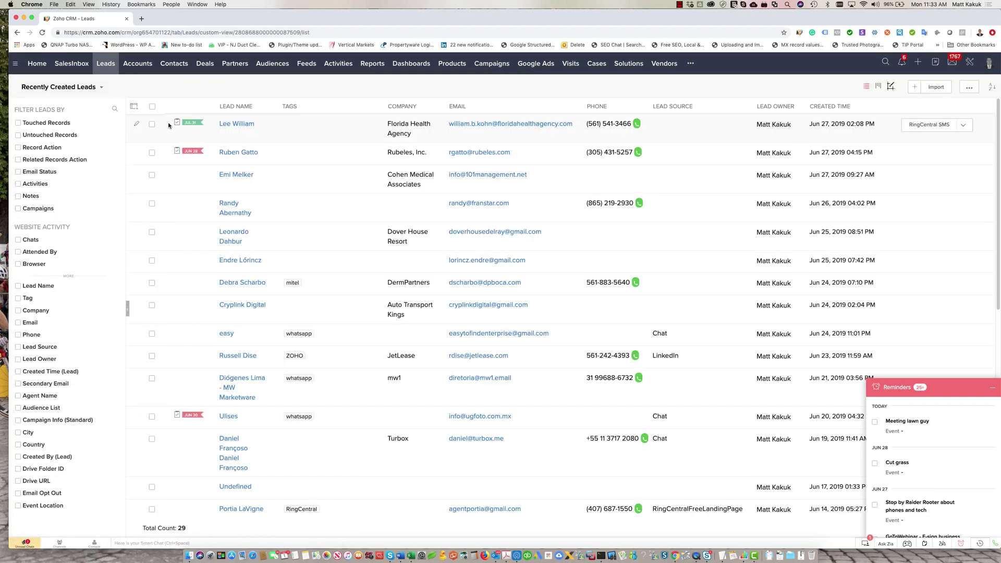
Select the top lead and try its RingCentral SMS window, then close it
left_click(151, 124)
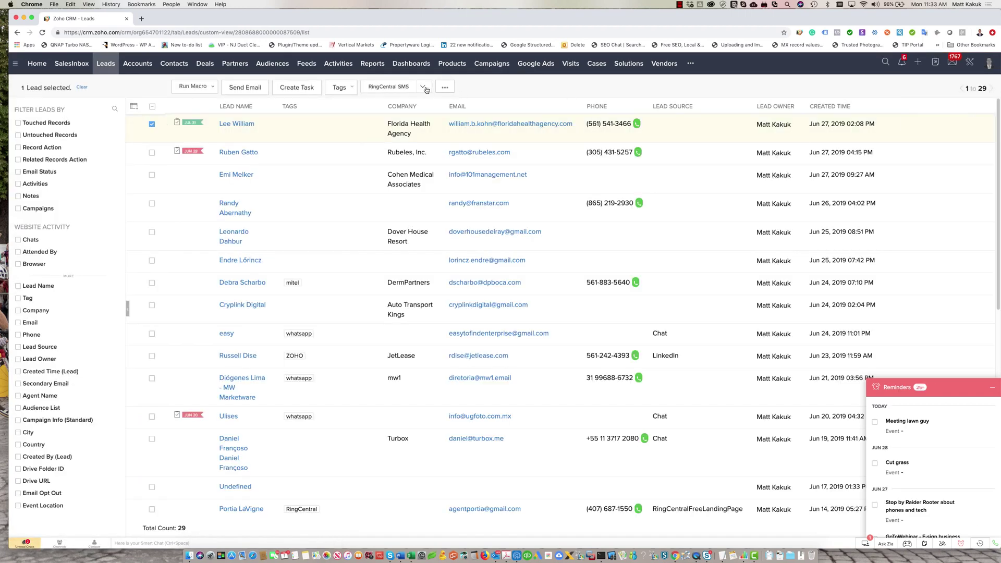
left_click(390, 88)
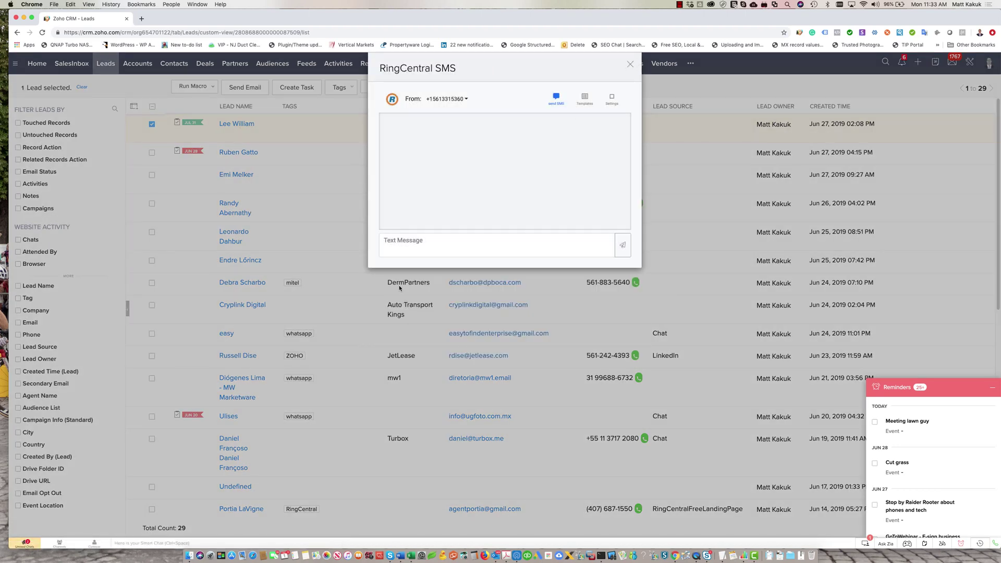
left_click(408, 240)
left_click(630, 65)
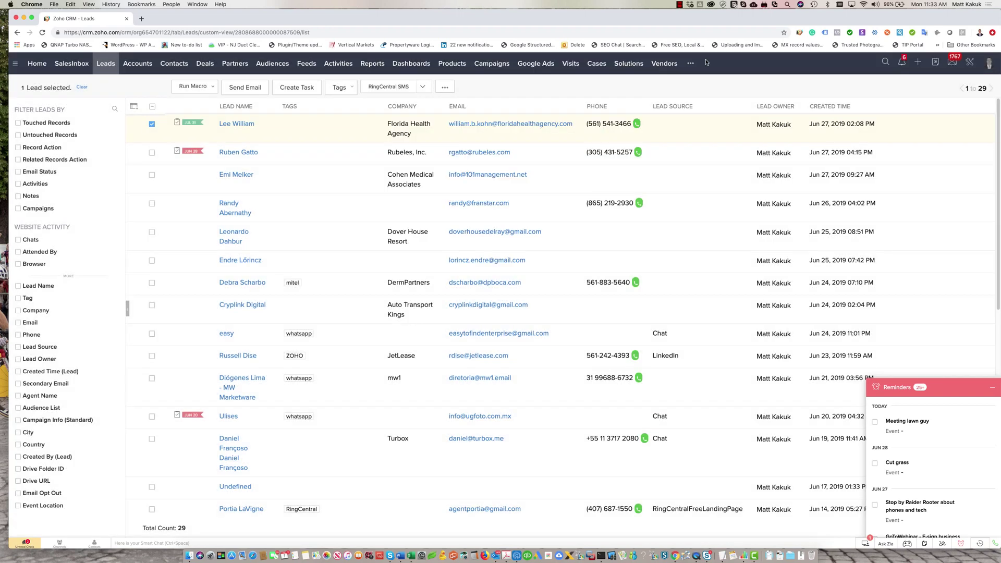
Run a global search for the demo lead's surname
left_click(885, 62)
type("kakuk")
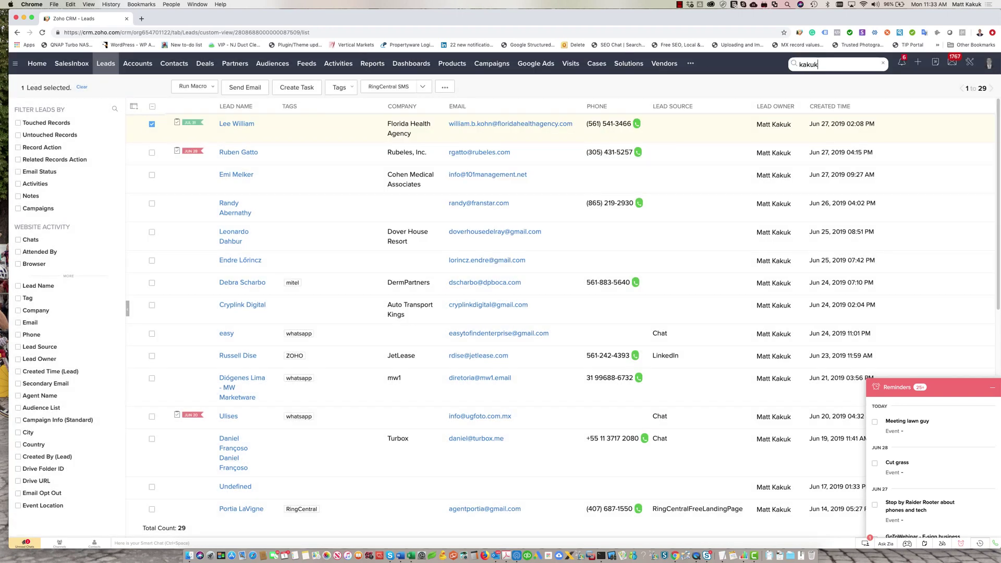
key("Return")
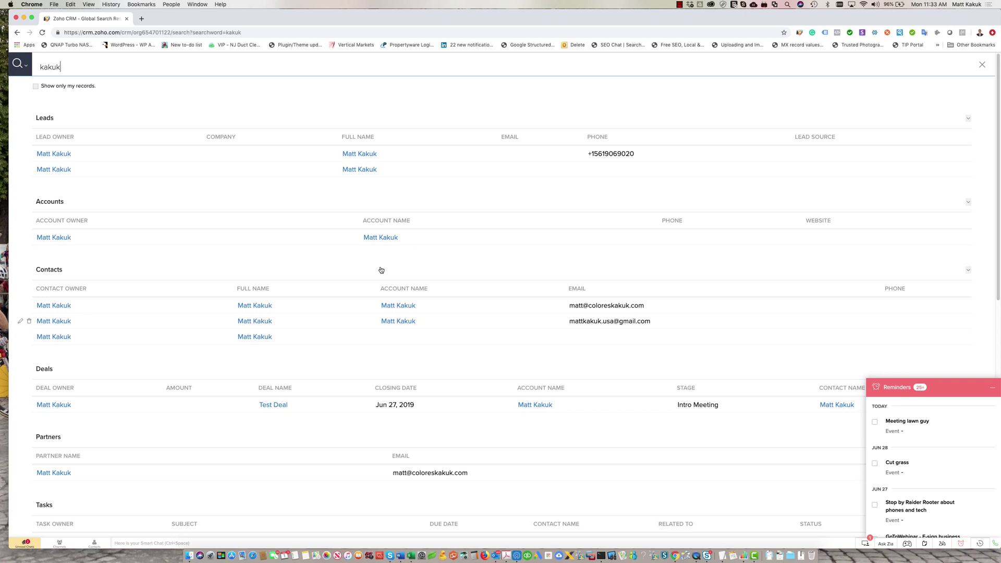
Open the demo lead's record and launch RingCentral SMS from its extra actions menu
left_click(361, 154)
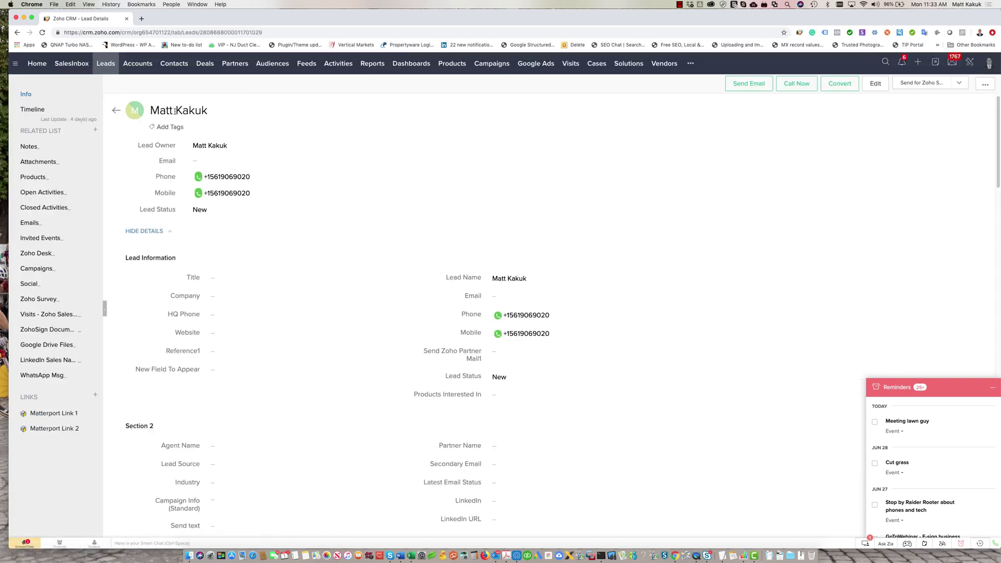
left_click(958, 85)
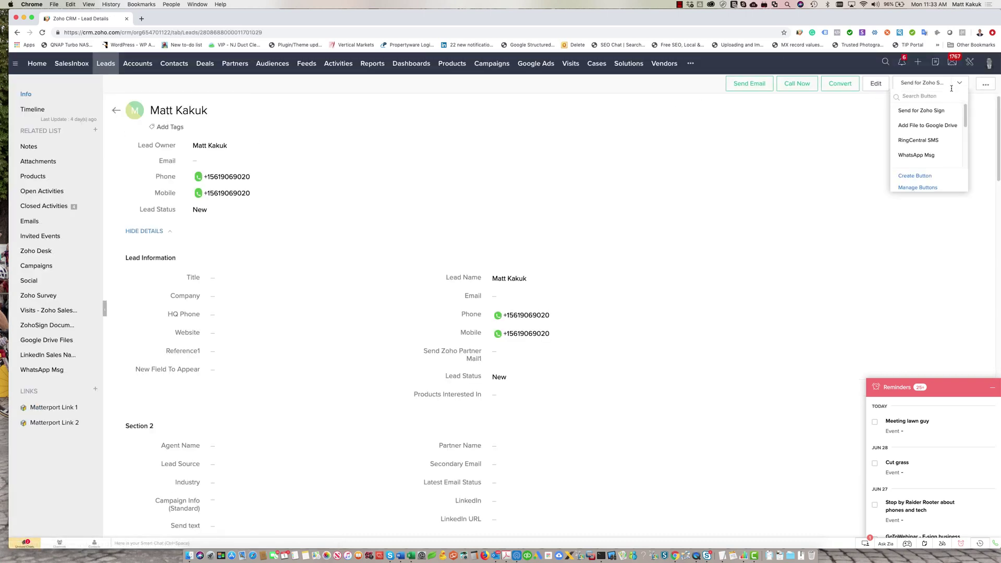
left_click(920, 141)
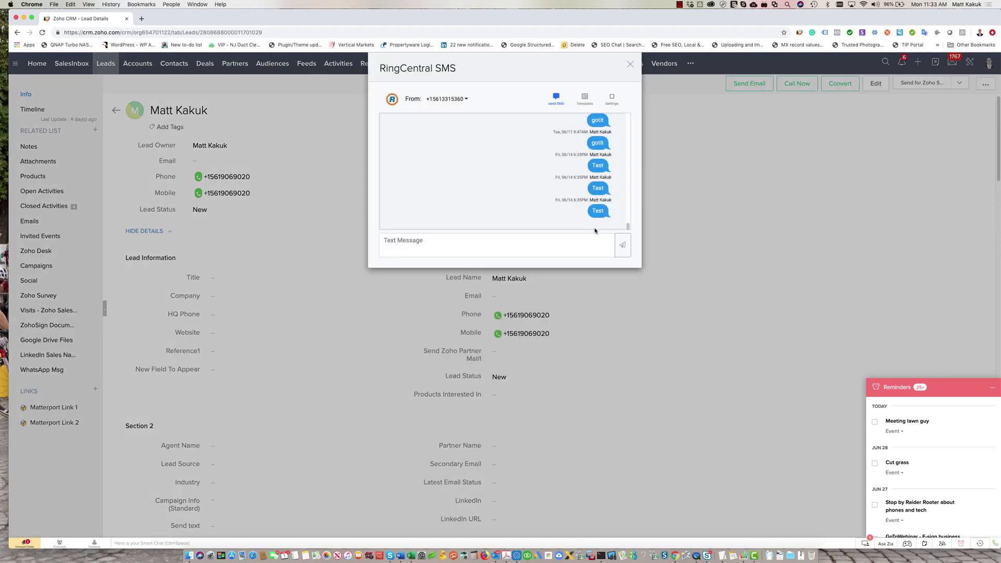
Text the lead 'todays test. how are you?' and watch the conversation update
left_click(465, 247)
type("todays test.  how are you?")
left_click(625, 244)
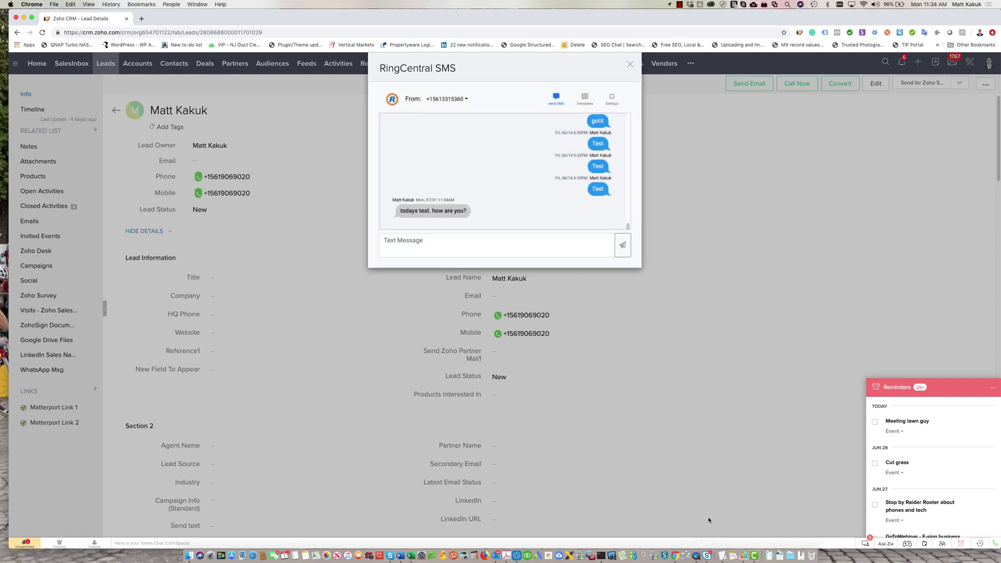
left_click(471, 249)
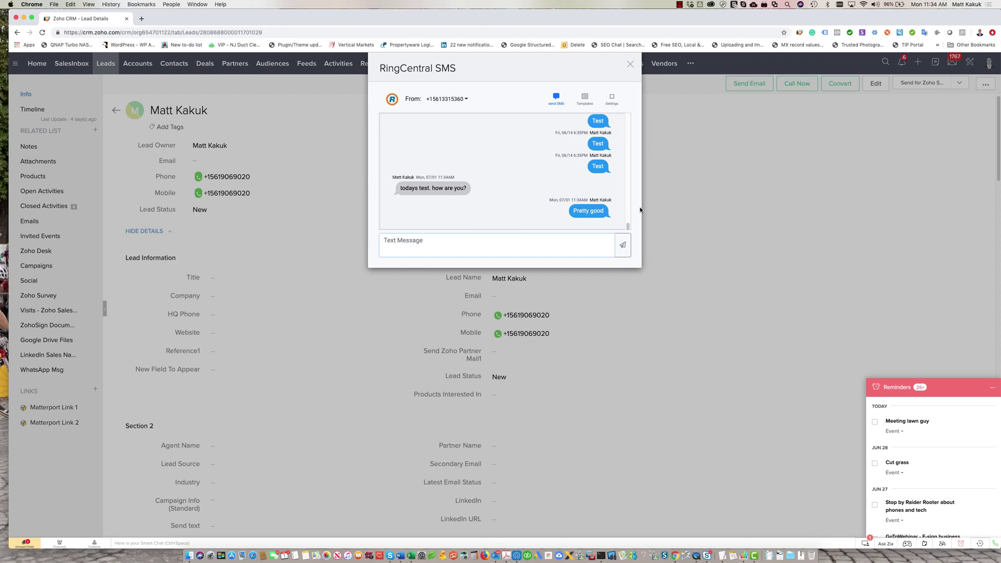
Close the SMS window, check notifications, and jump to the lead's Closed Activities
left_click(629, 64)
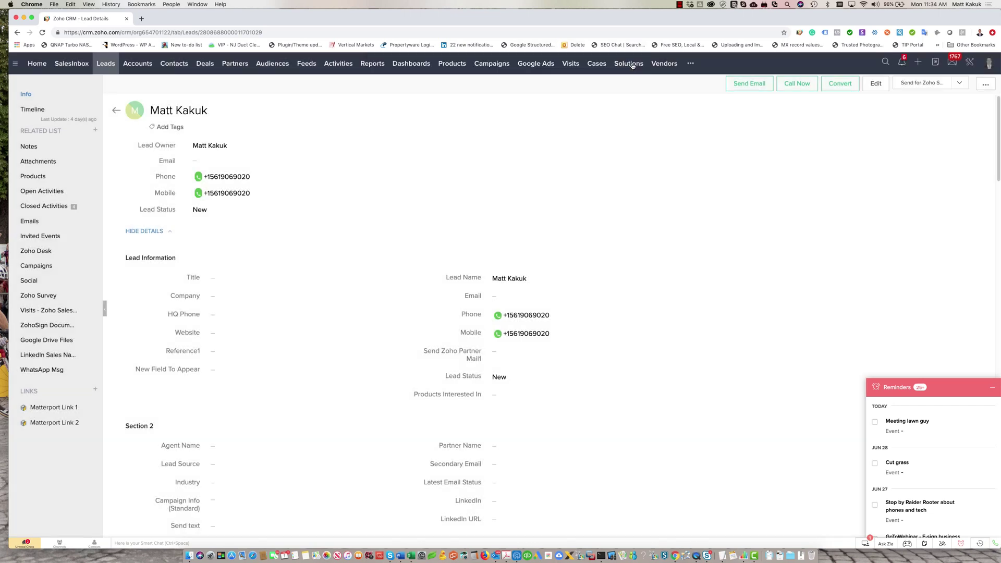
left_click(904, 65)
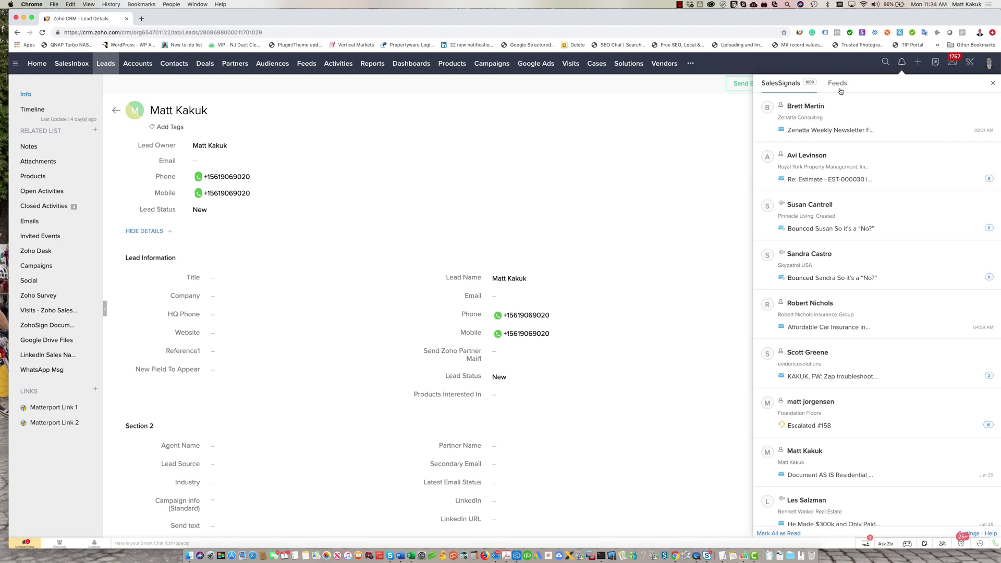
left_click(593, 94)
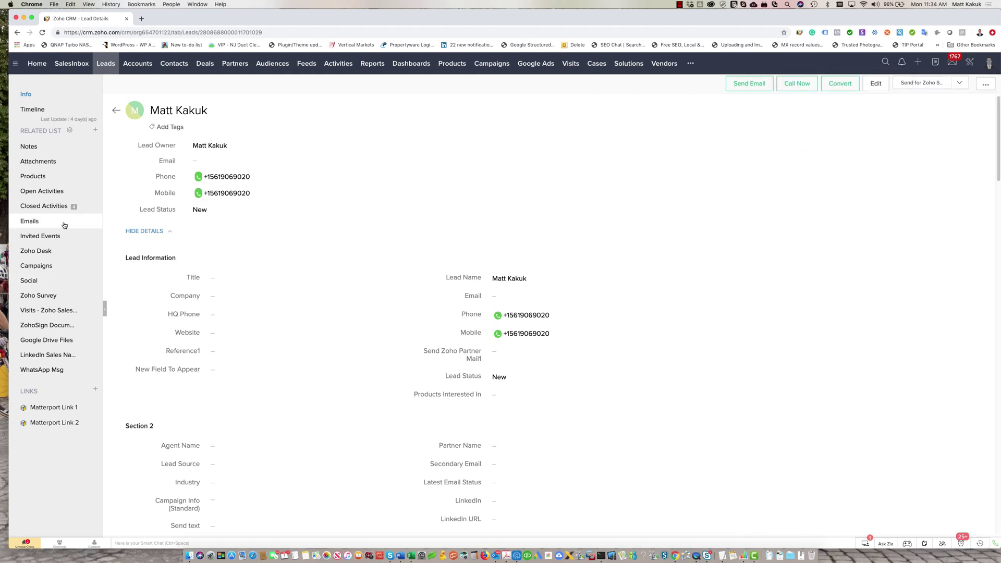
left_click(43, 206)
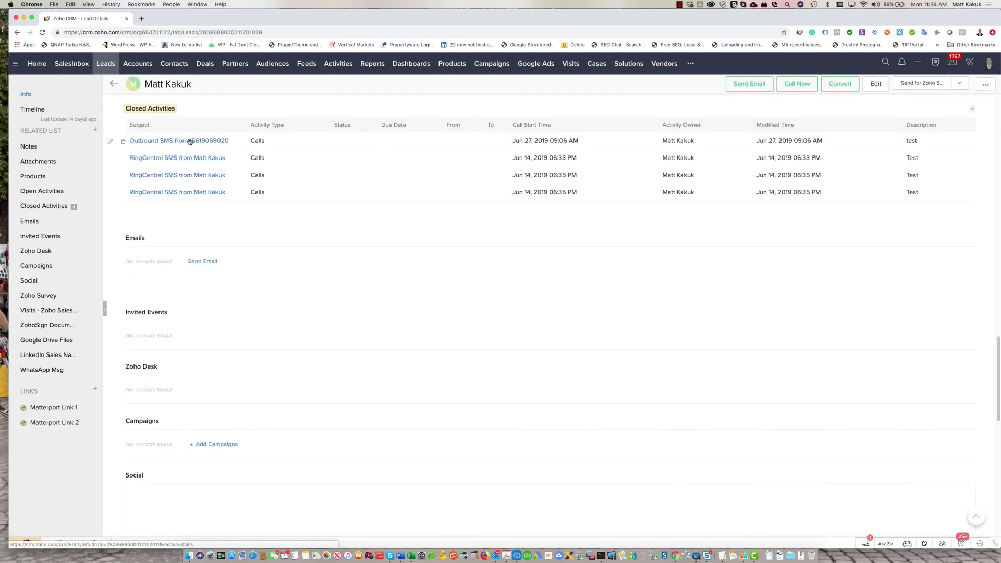
Open the logged Outbound SMS activity and read its details and description
left_click(189, 141)
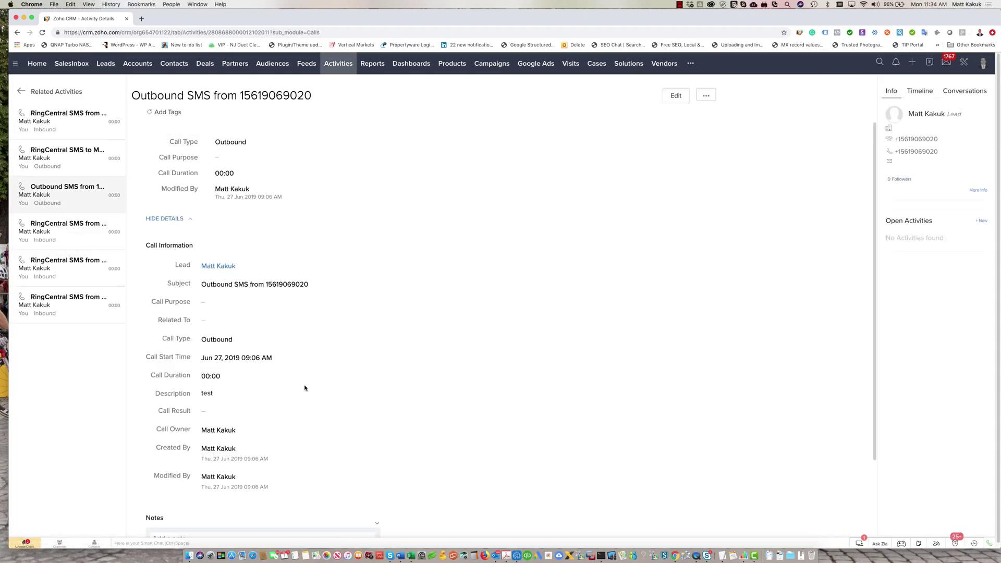
scroll(305, 388, "down", 1)
scroll(306, 387, "down", 3)
scroll(297, 334, "up", 4)
left_click(330, 66)
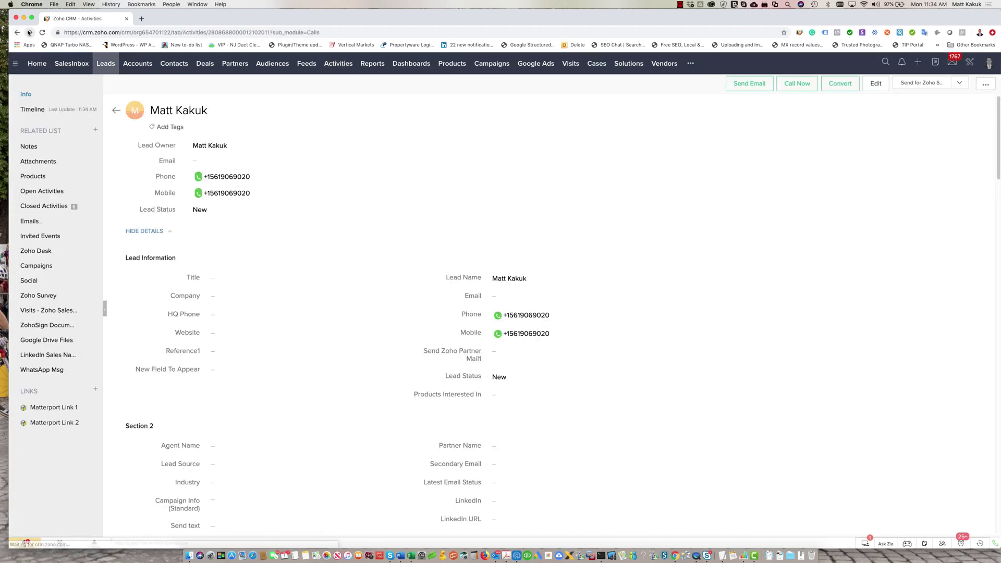
Review the logged sent SMS, the lead's inbound reply, and the outbound SMS activity
left_click(59, 152)
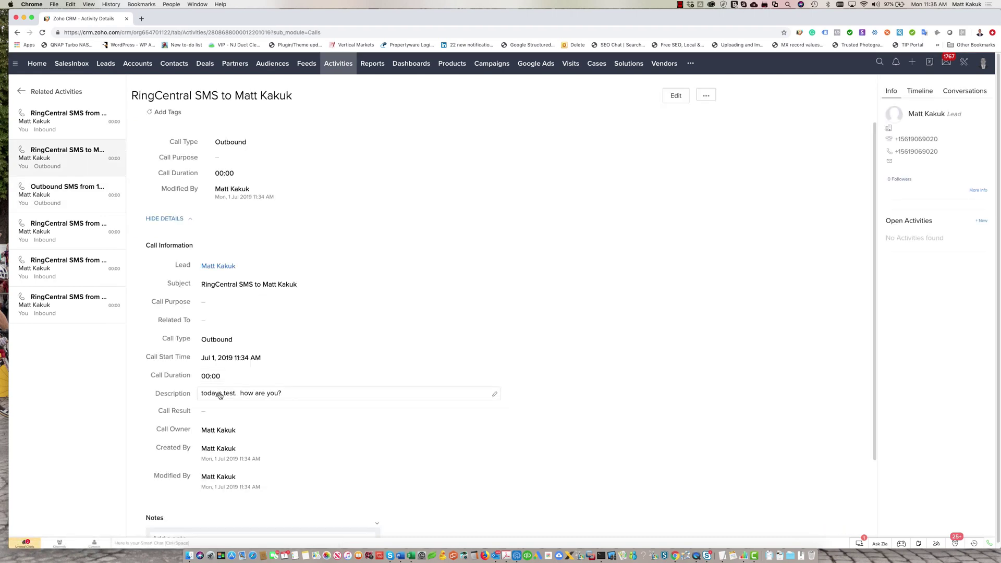
left_click(53, 119)
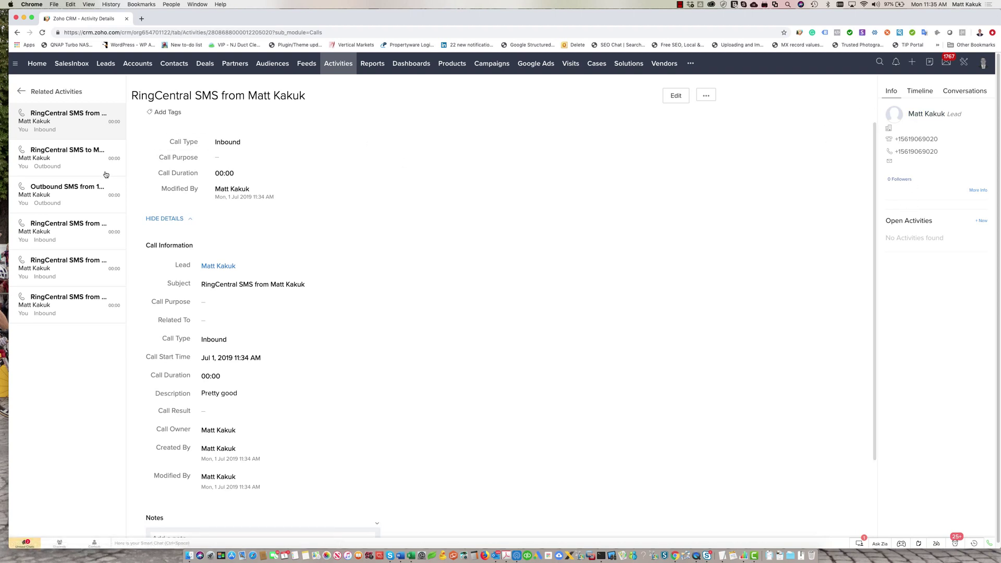
left_click(71, 159)
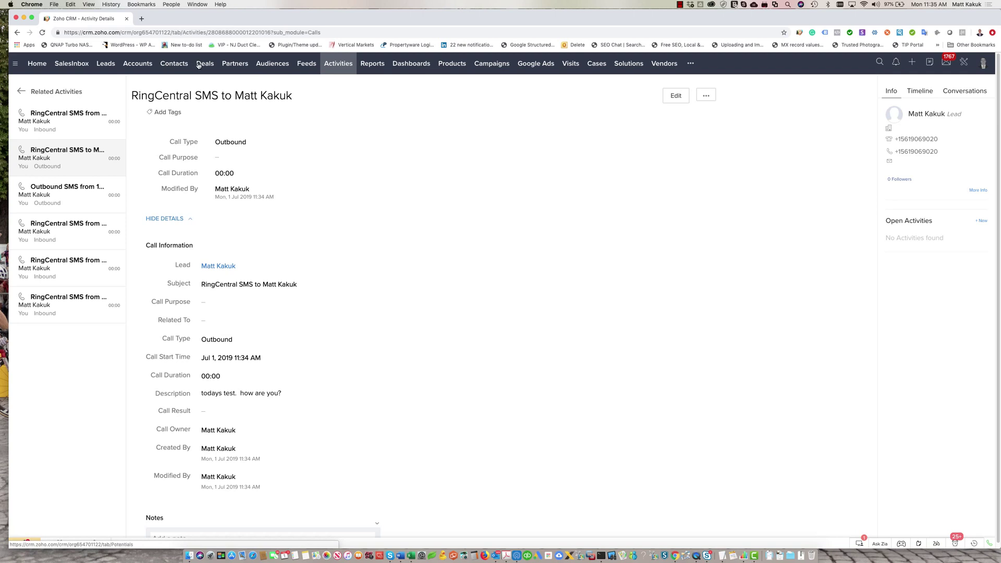
left_click(966, 62)
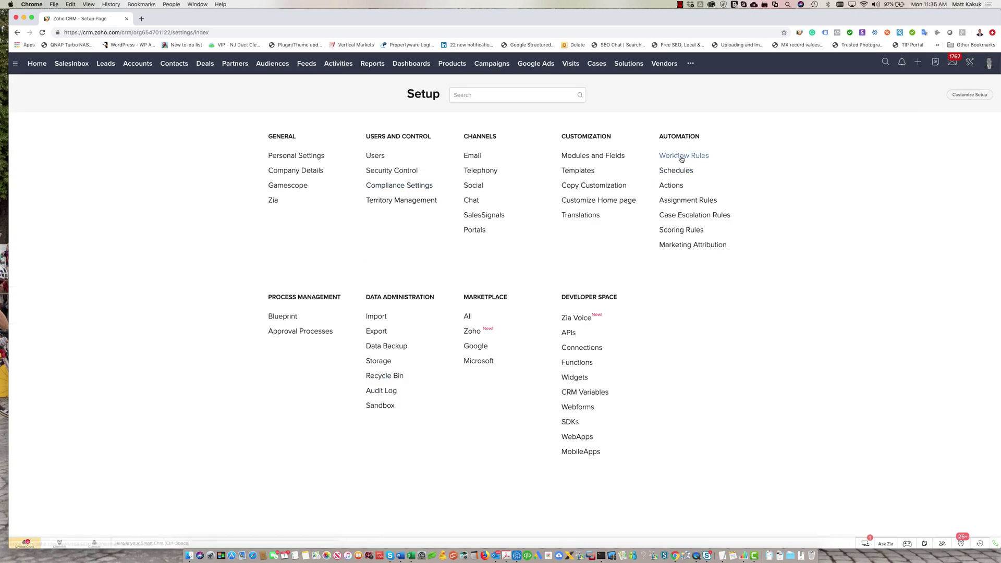
Search the workflow rules by name for 'sms', then 'ring'
left_click(681, 156)
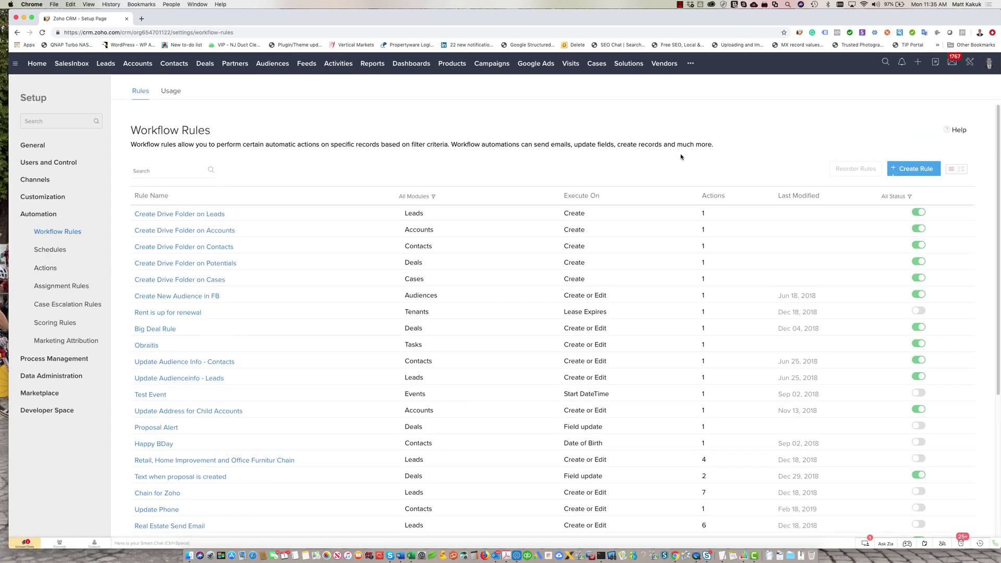
scroll(392, 295, "down", 5)
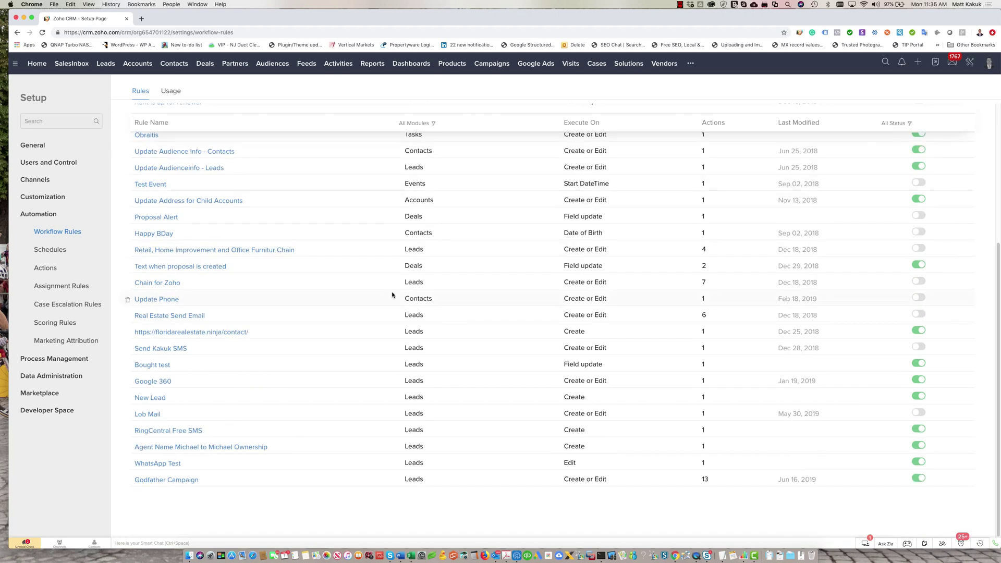
scroll(161, 469, "up", 5)
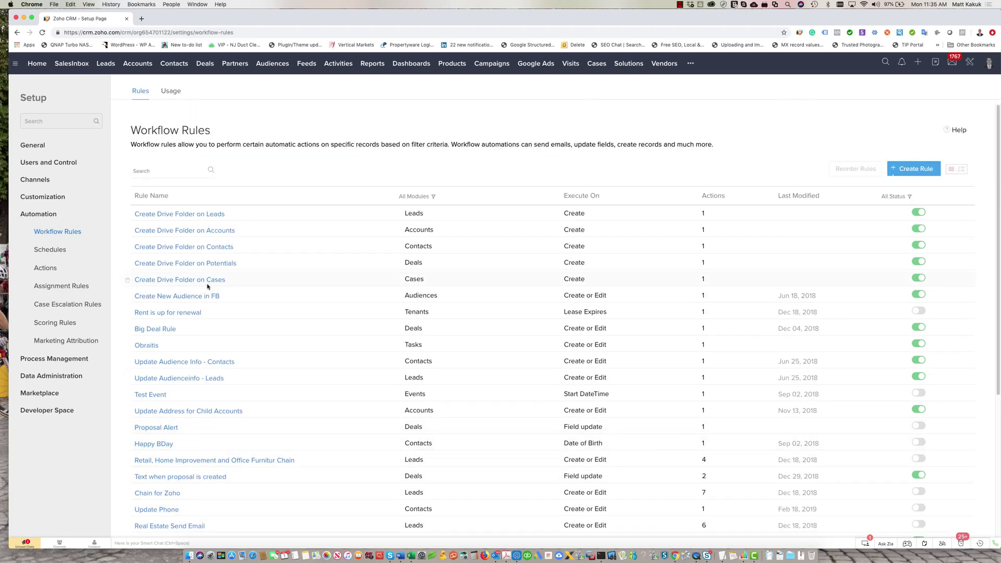
left_click(167, 169)
type("sms")
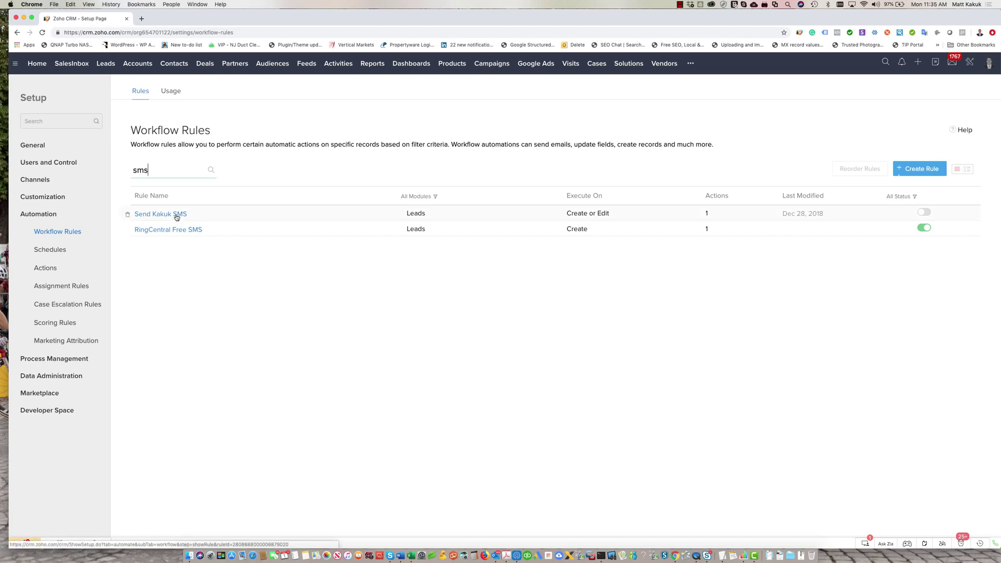
mouse_move(176, 215)
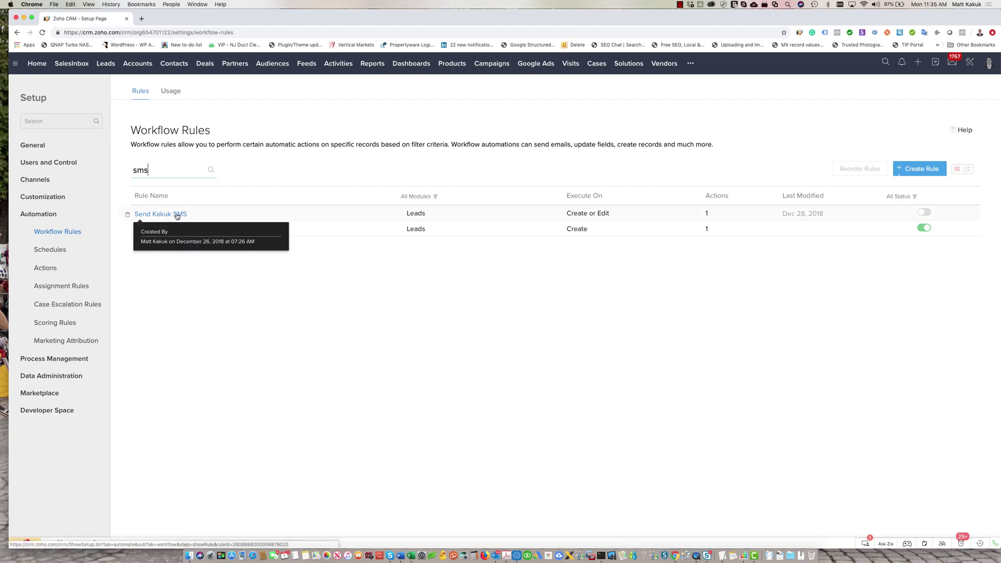
double_click(174, 173)
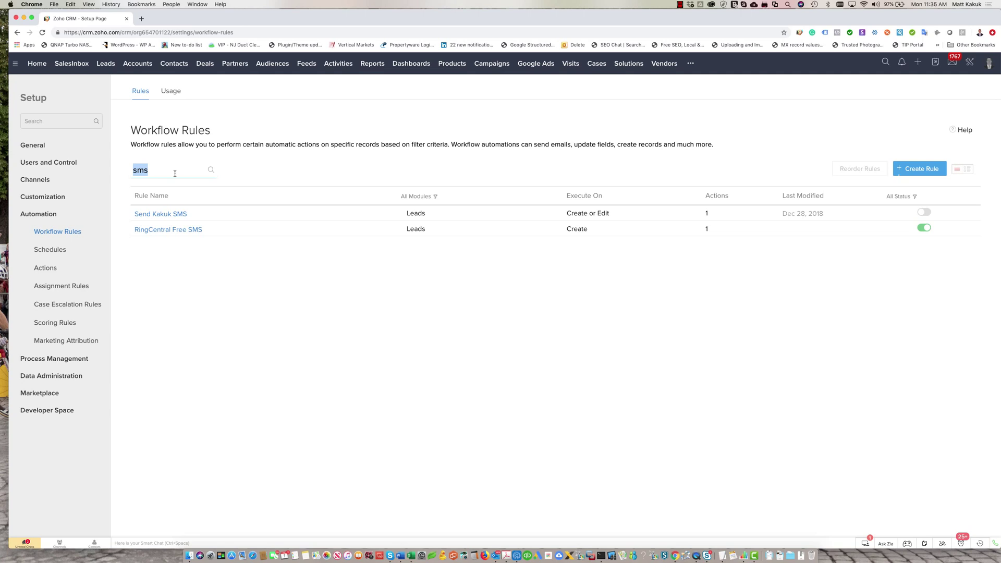
type("ring")
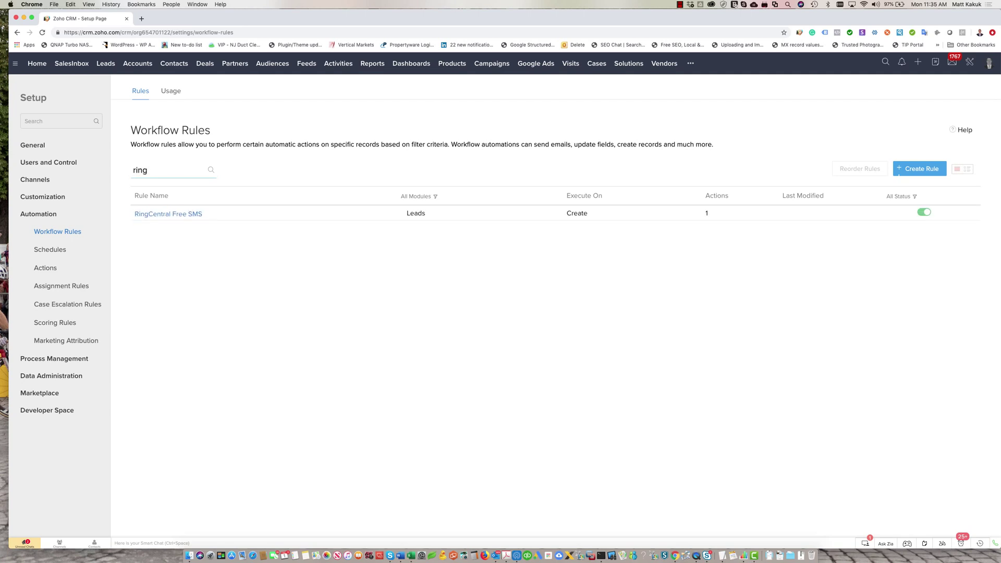
Filter the rules to the Deals module and open 'Text when proposal is created'
left_click(433, 196)
left_click(423, 281)
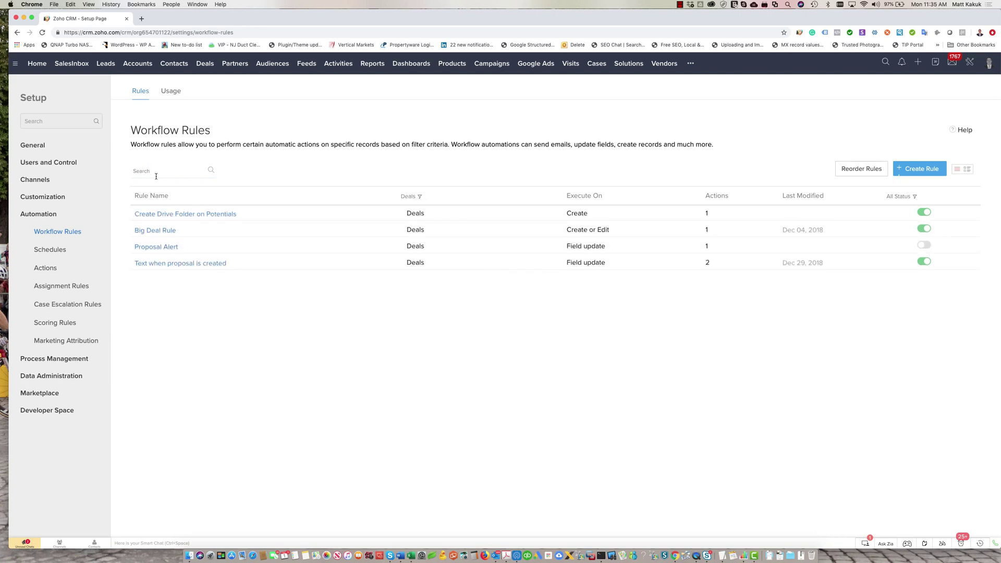
left_click(163, 264)
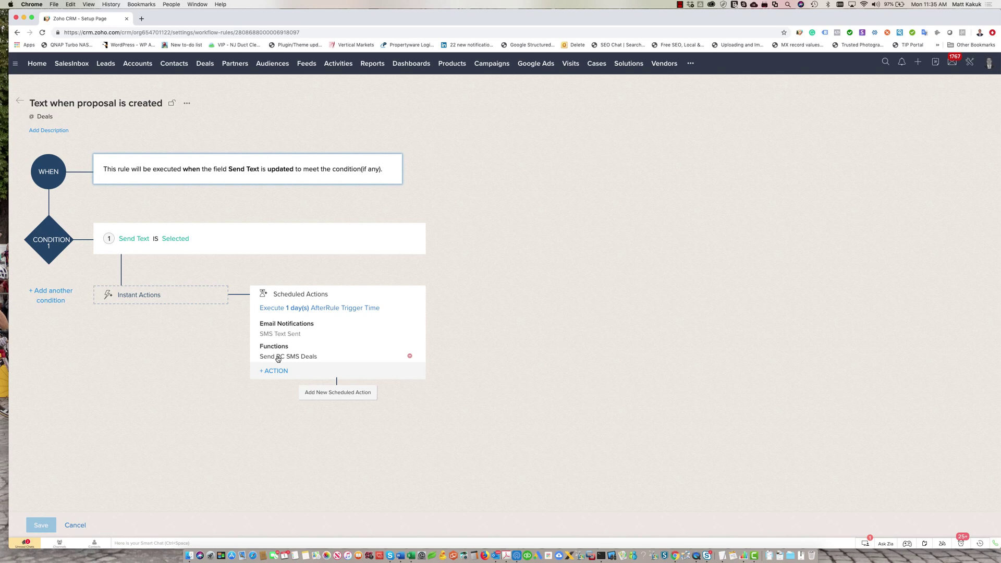
View the Send RC SMS Deals function, whose contactid maps to Contact.Contact Id
left_click(278, 357)
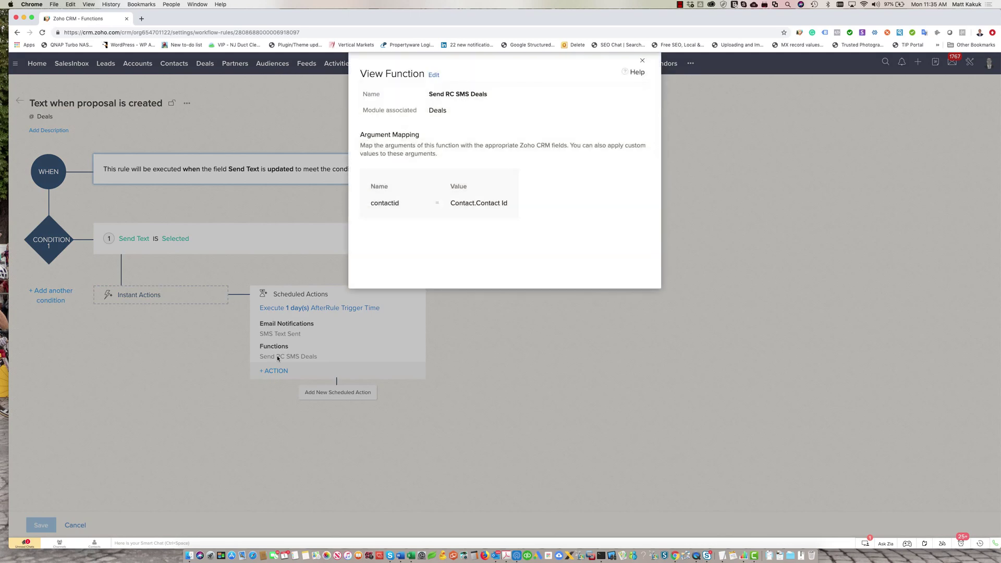
Open the Send RC SMS Deals Deluge script and inspect its contact mobile and first-name lines
left_click(434, 75)
left_click(555, 102)
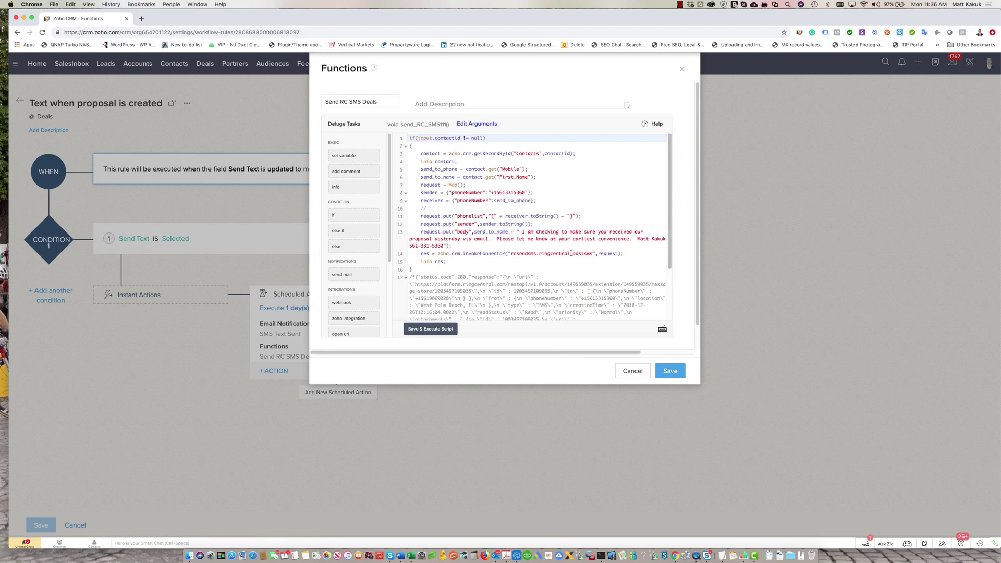
scroll(542, 219, "down", 3)
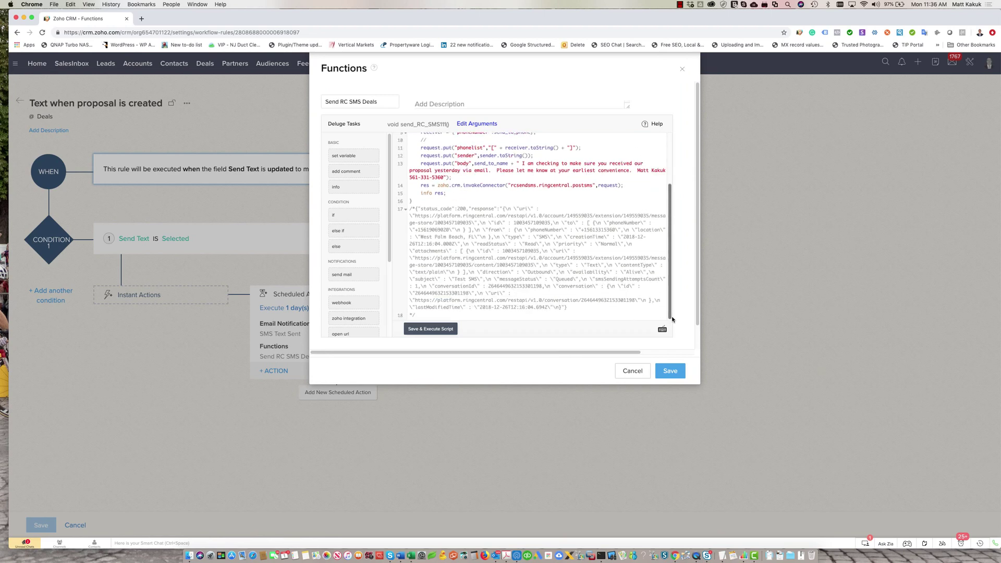
scroll(506, 187, "up", 3)
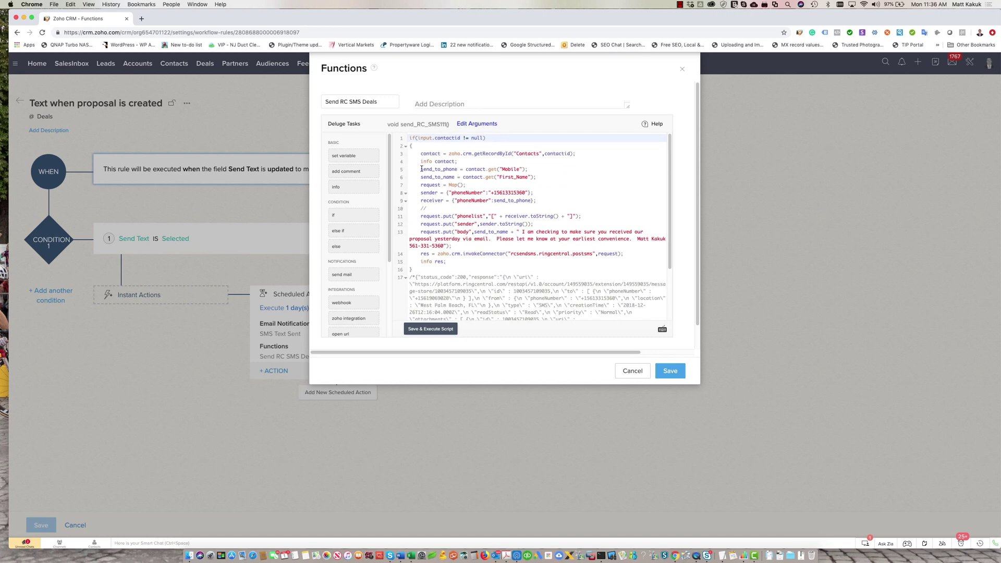
left_click_drag(421, 169, 537, 177)
left_click(467, 185)
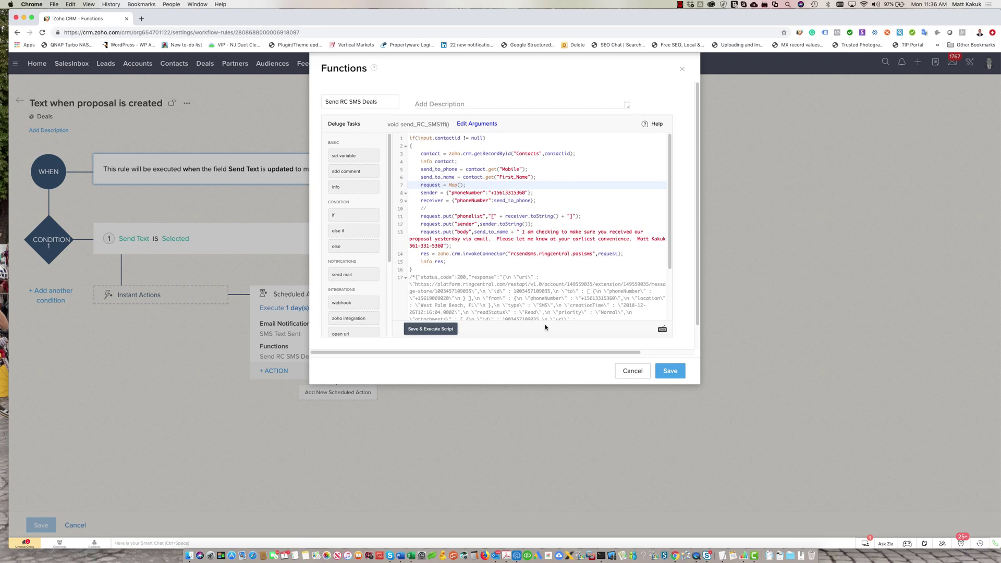
Cancel out of the script and function edits without saving, then go to Leads
left_click(632, 371)
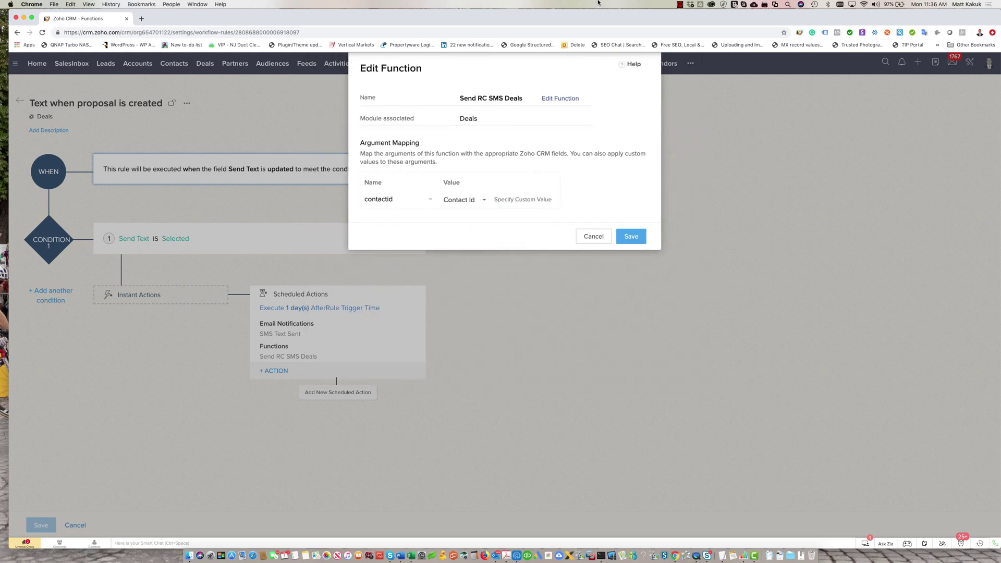
left_click(588, 237)
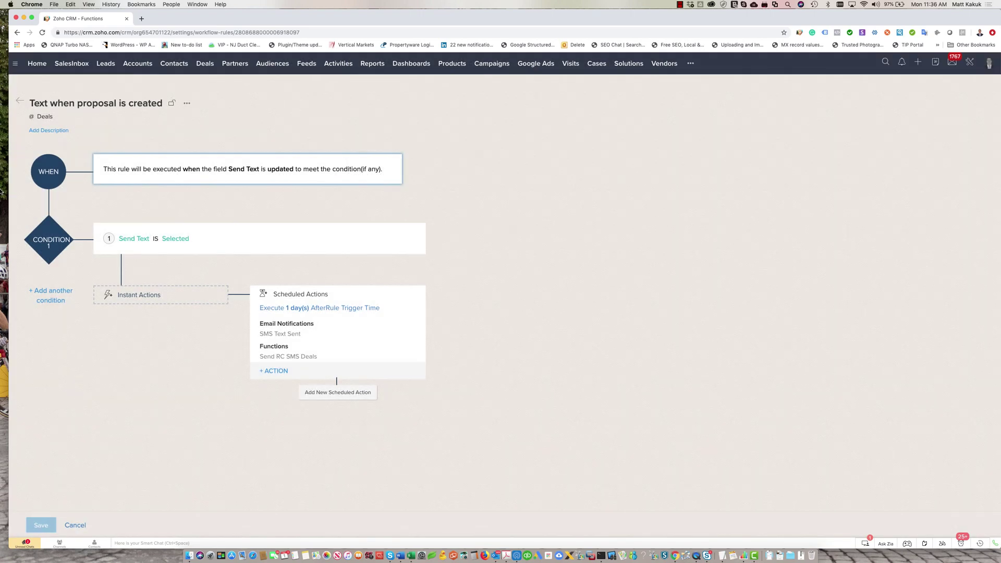
left_click(110, 63)
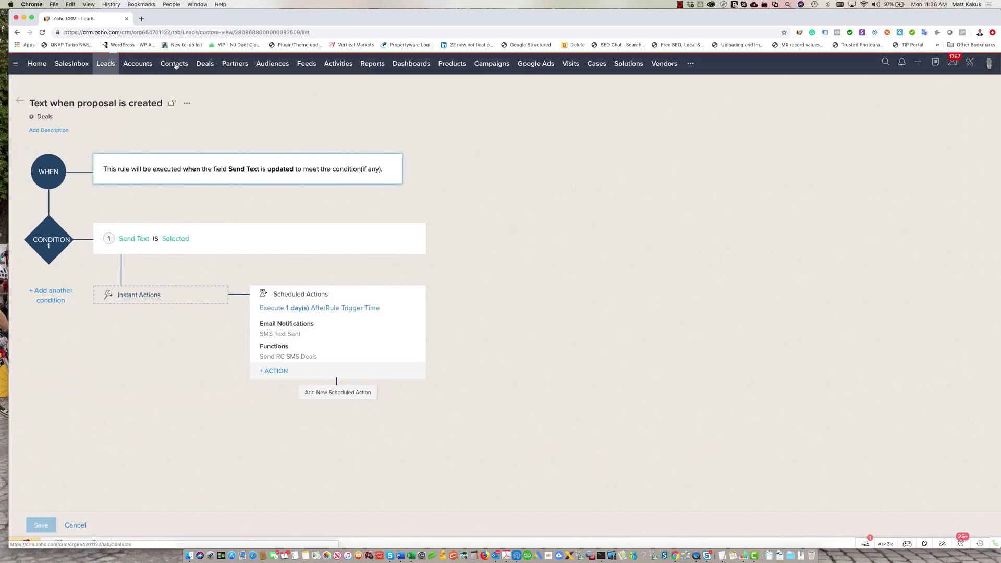